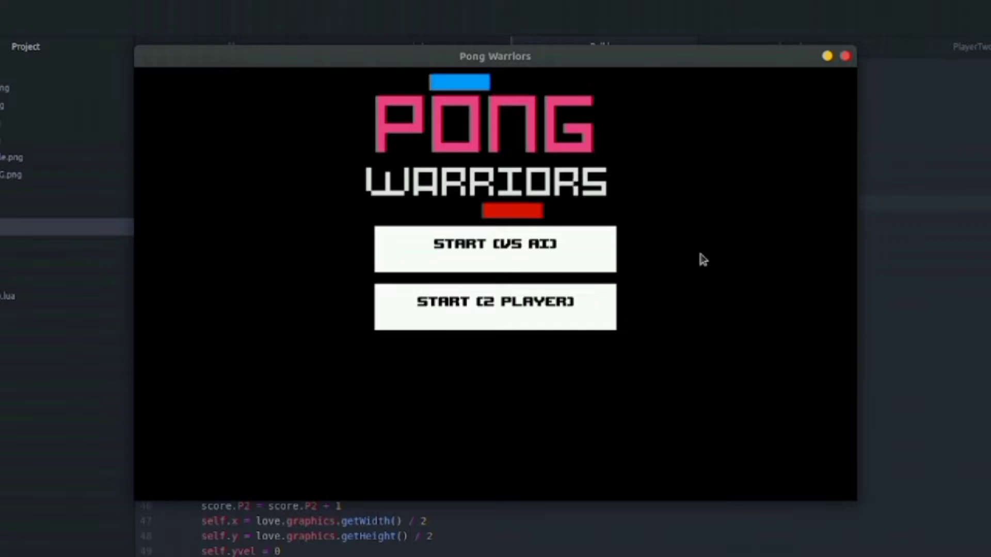
- Start a VS AI match and steer the blue creature toward the ball
left_click(563, 248)
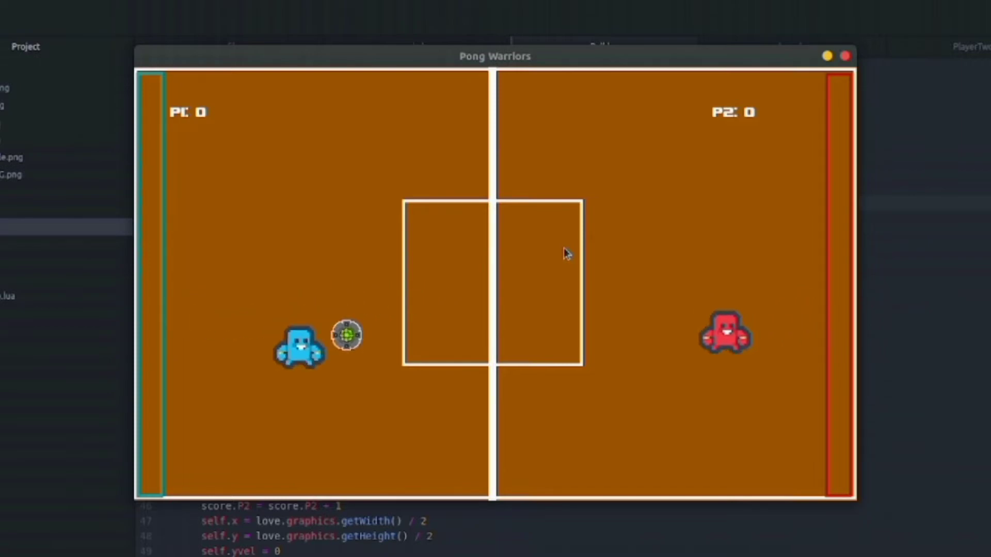
key("Down")
key("Up")
key("Right")
key("Down")
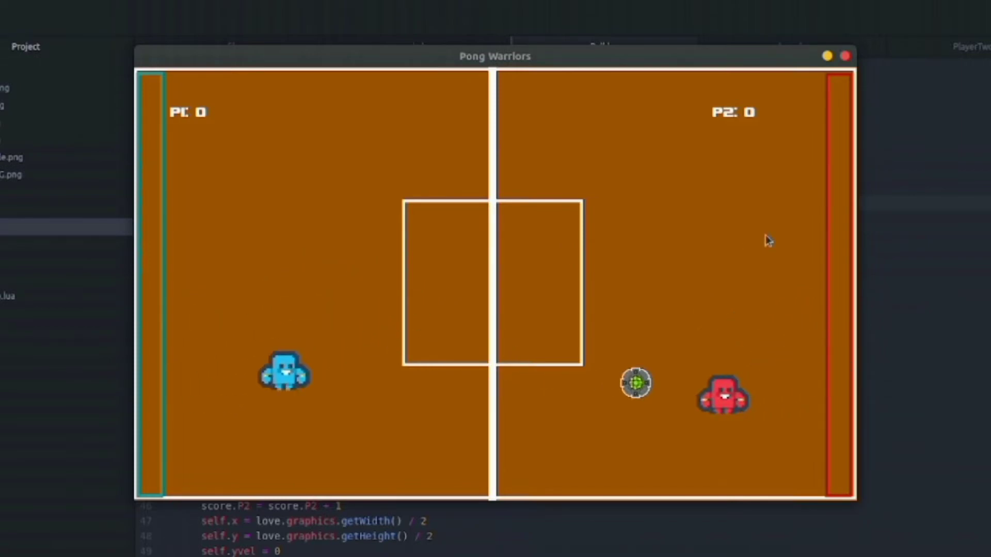
key("Left")
key("Up")
key("Right")
key("Right")
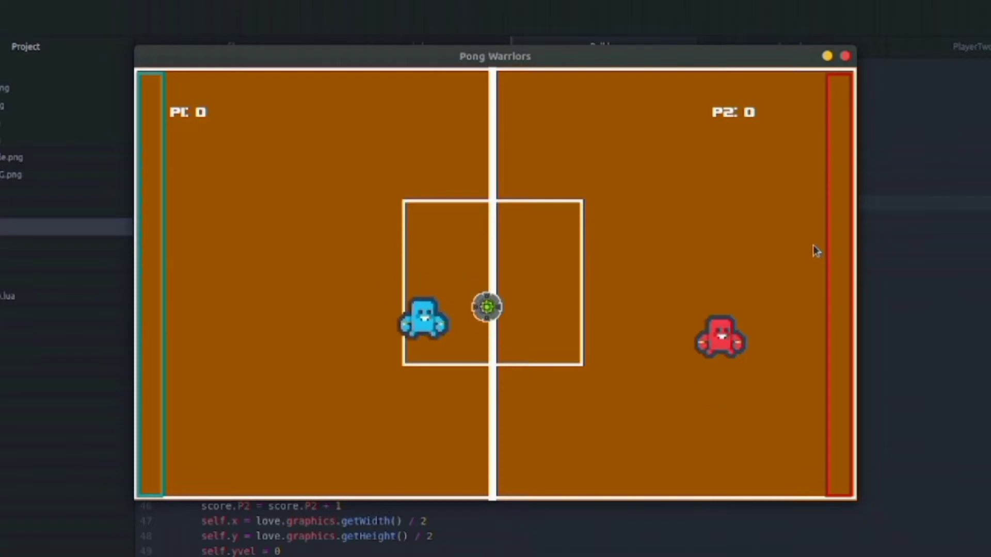
- Chase down the ball and knock it past the red creature for the first point
key("Down")
key("Left")
key("Down")
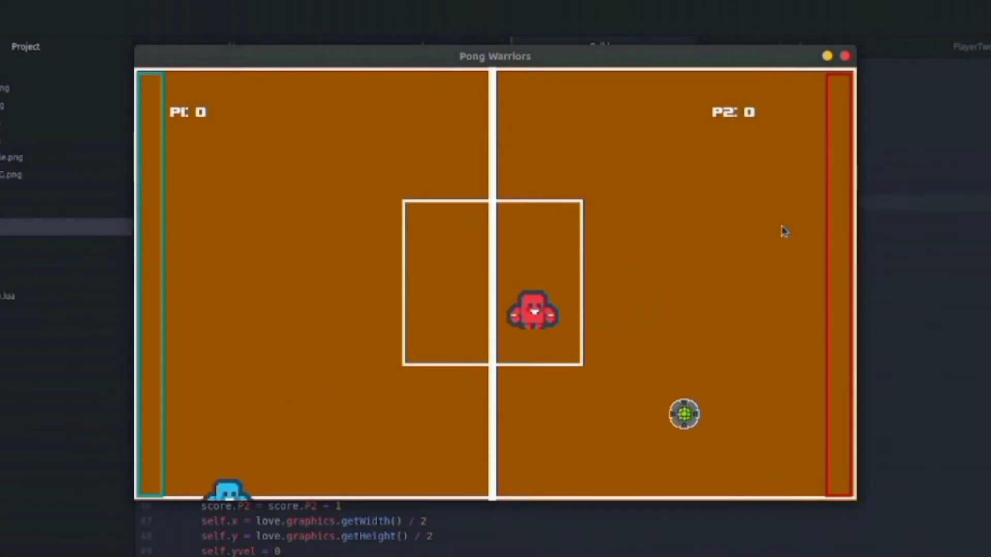
key("Right")
- Reposition the blue creature around the court for the next rally
key("Up")
key("Right")
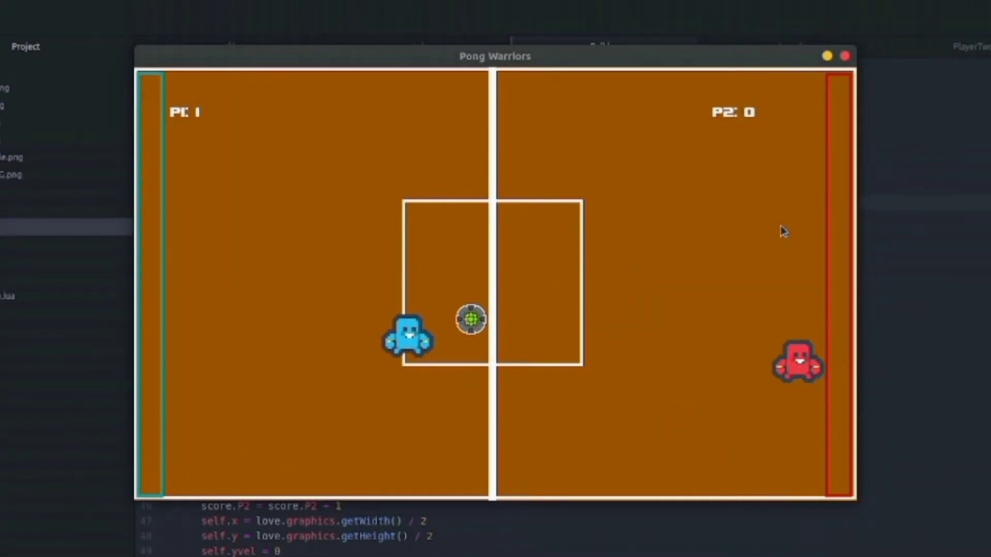
key("Down")
key("Left")
key("Up")
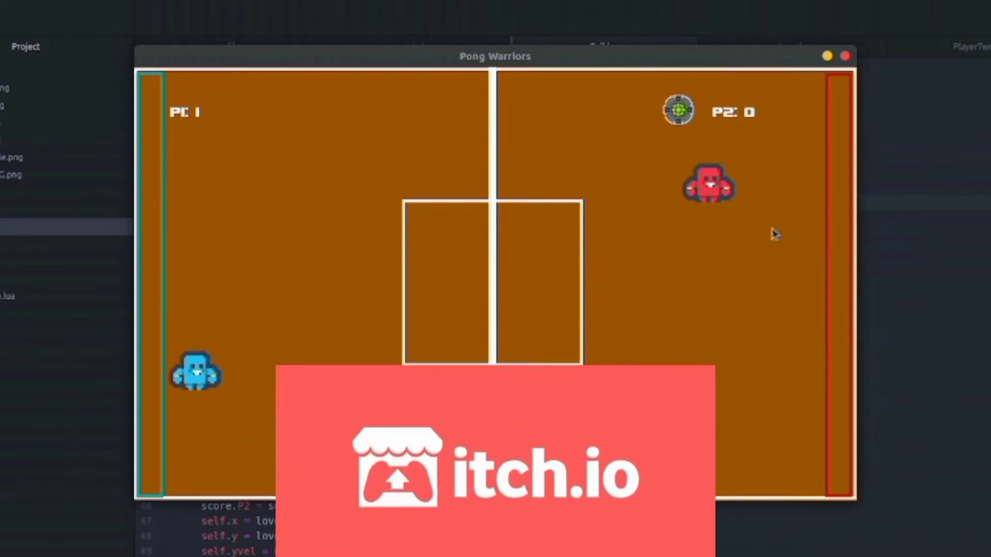
key("Right")
key("Right")
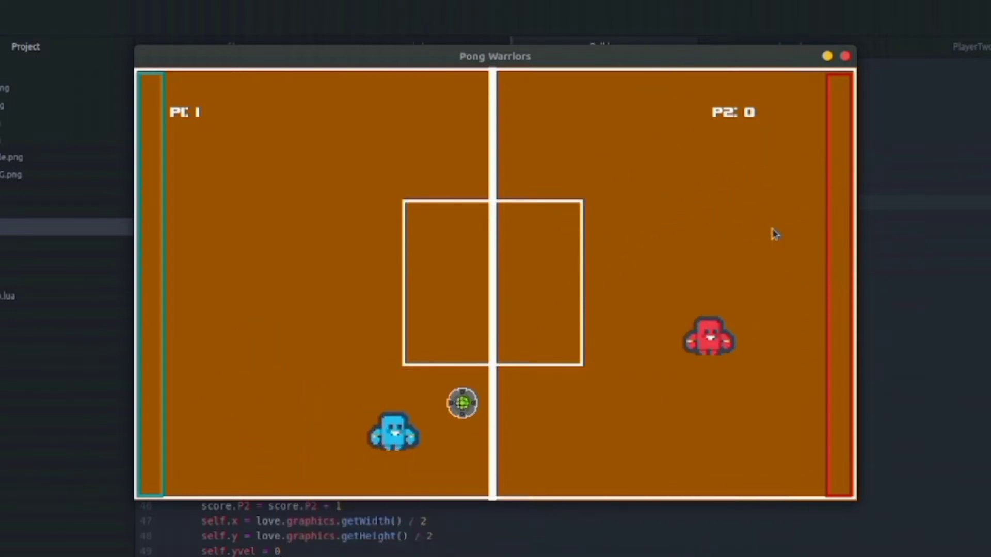
key("Right")
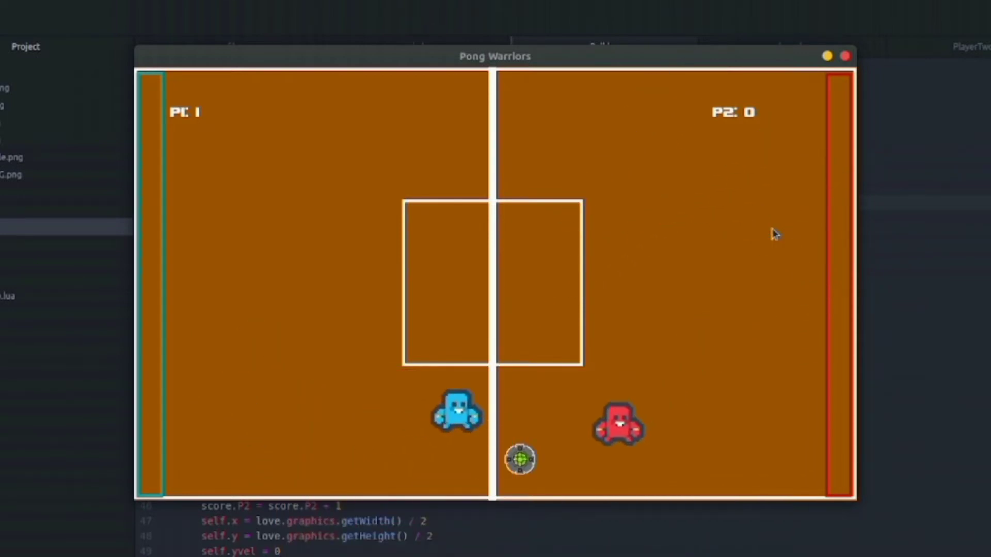
key("Down")
key("Up")
- Track the ball and hit it past red again for a 2–0 lead
key("Left")
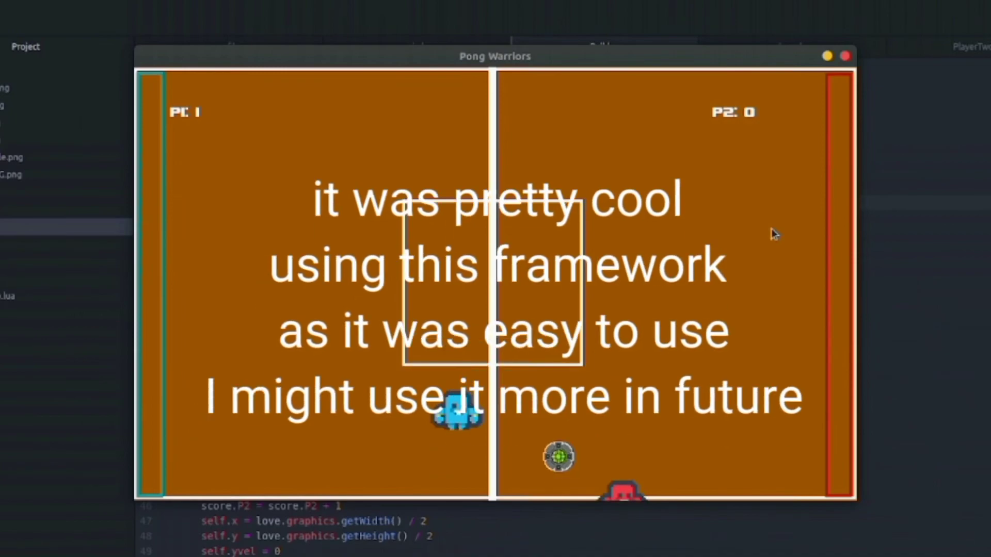
key("Right")
key("Up")
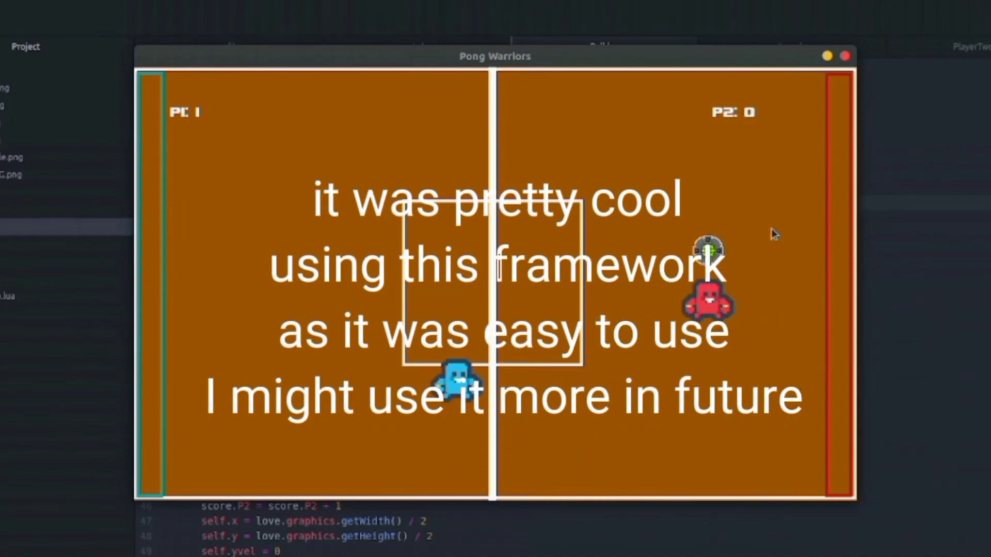
key("Left")
key("Right")
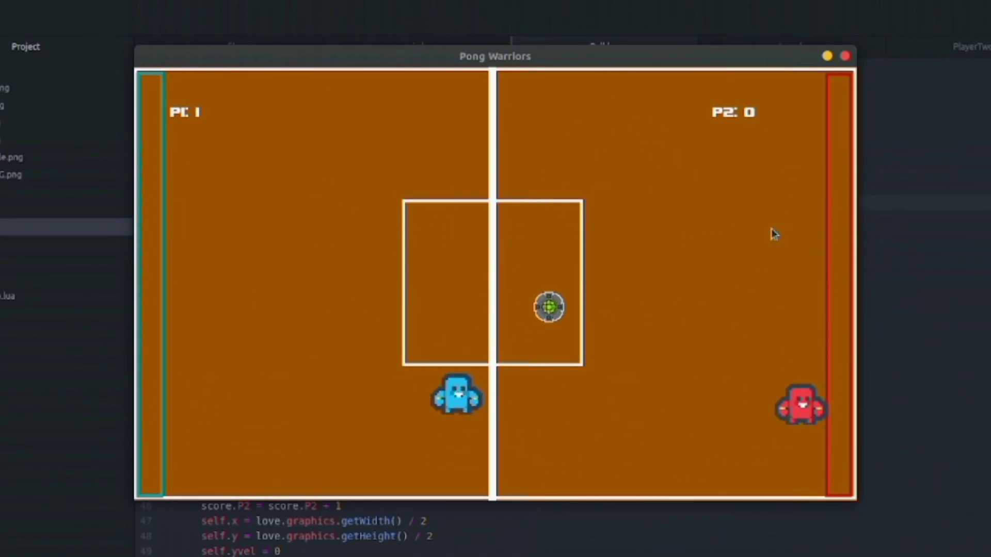
key("Down")
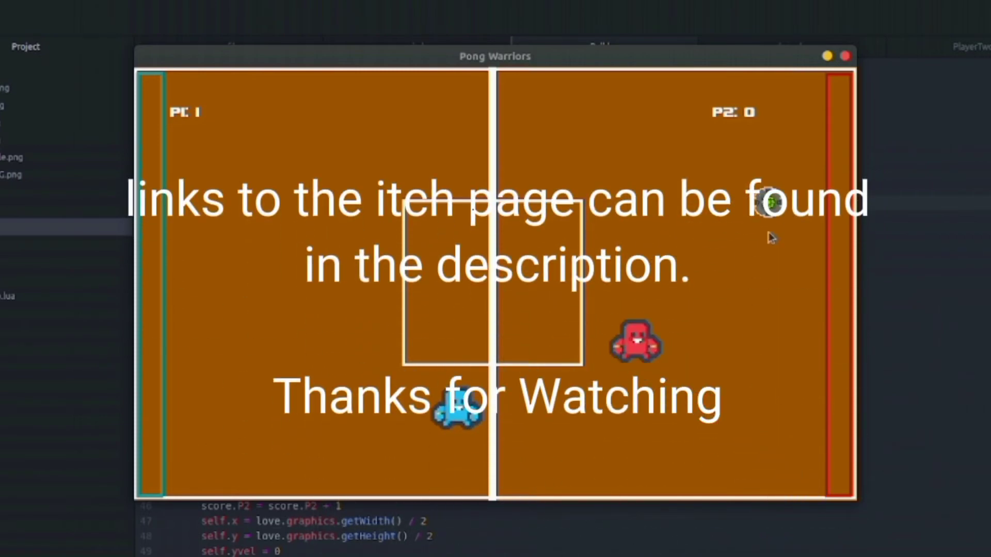
key("Up")
key("Up")
key("Left")
key("Down")
key("Up")
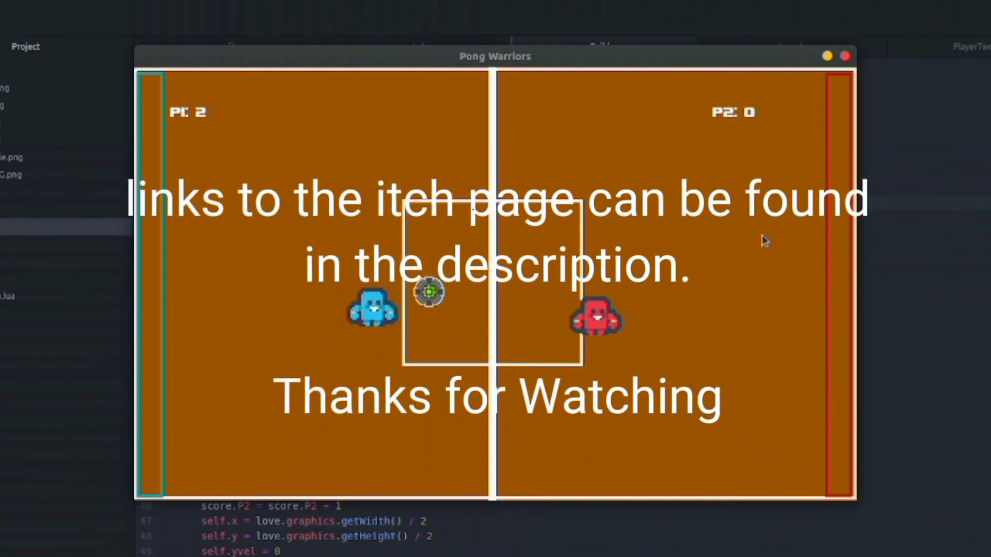